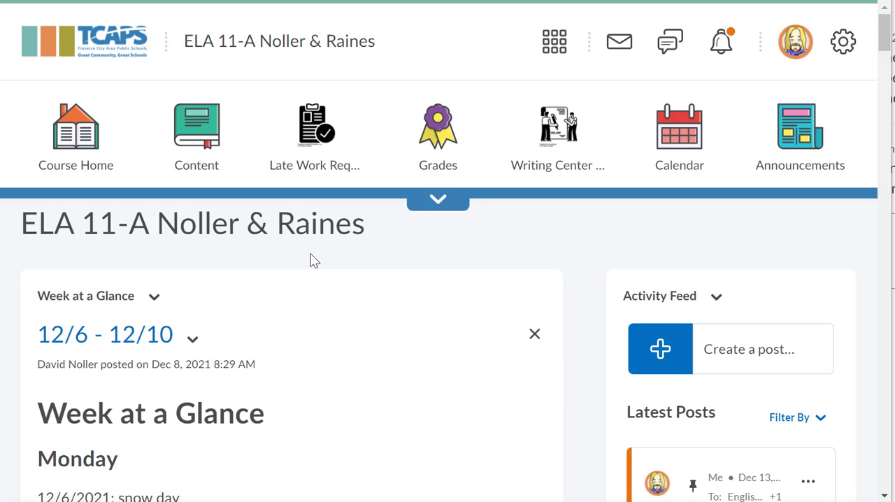
Step: Open the course content and start a new assignment in the Thoreau unit
click(202, 173)
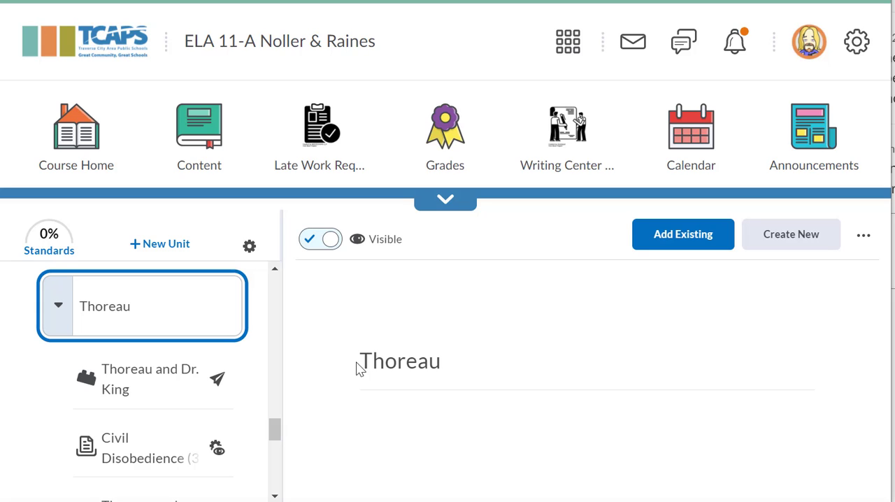
click(797, 238)
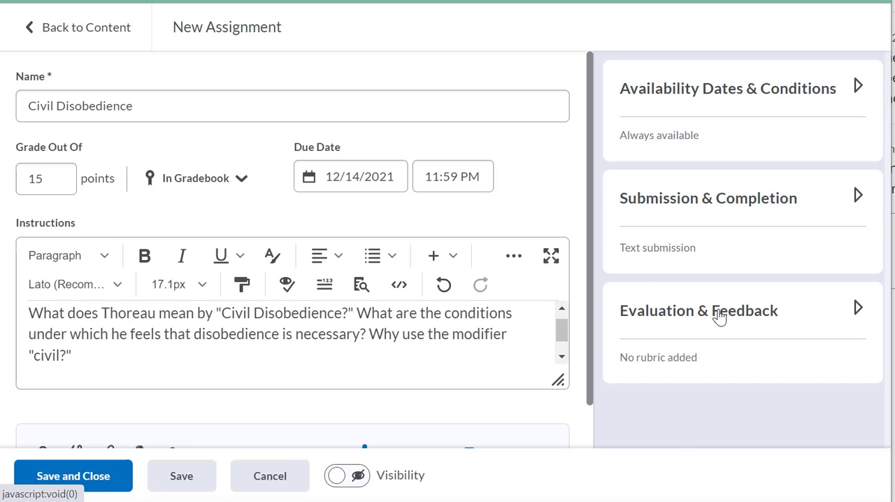
Step: Attach the existing TTC with Mechanics rubric to the Civil Disobedience assignment's evaluation settings
click(718, 316)
scroll(719, 316, down, 3)
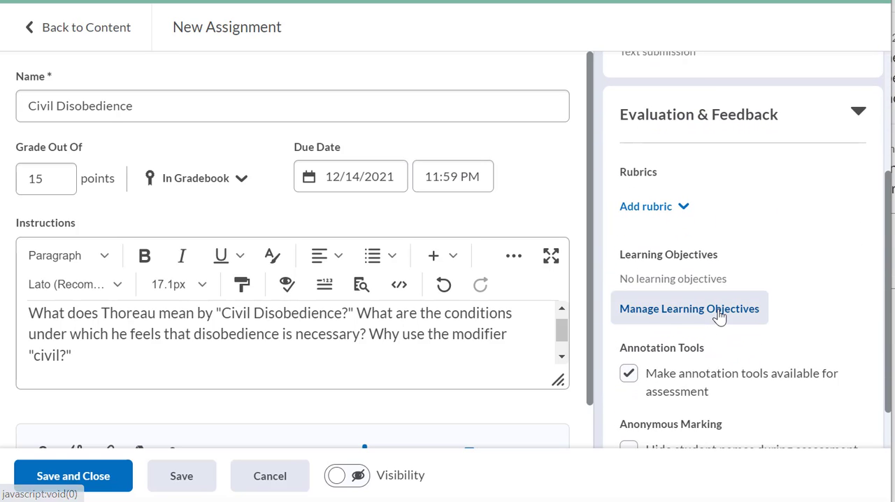
scroll(719, 316, down, 1)
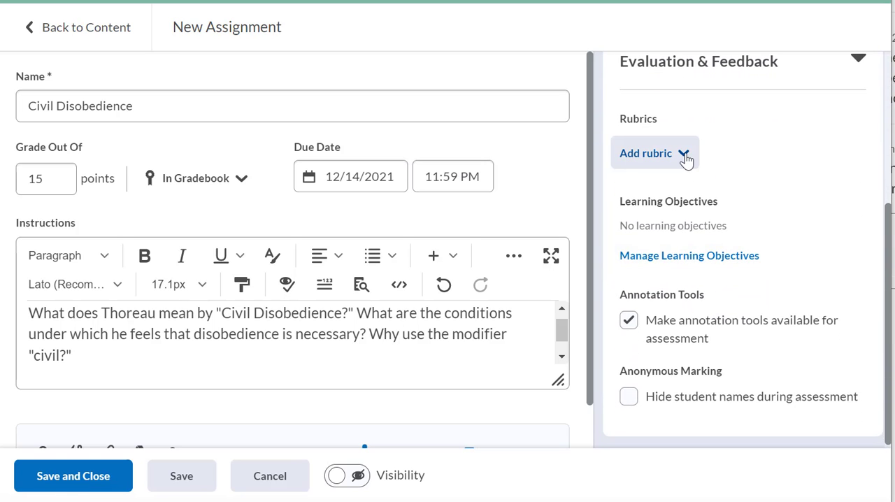
click(684, 160)
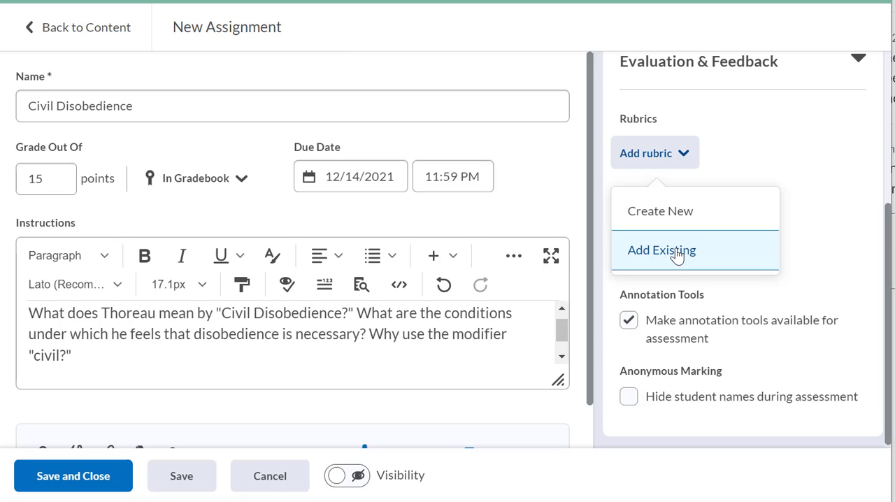
click(676, 255)
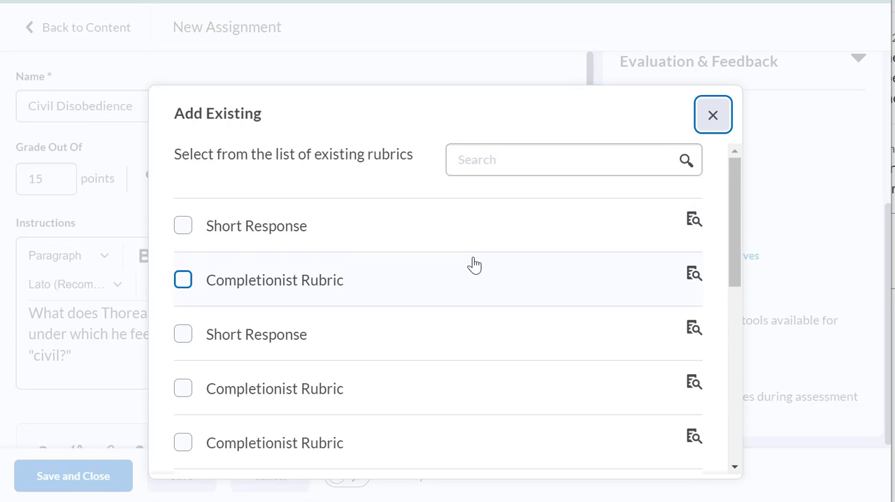
scroll(474, 264, down, 10)
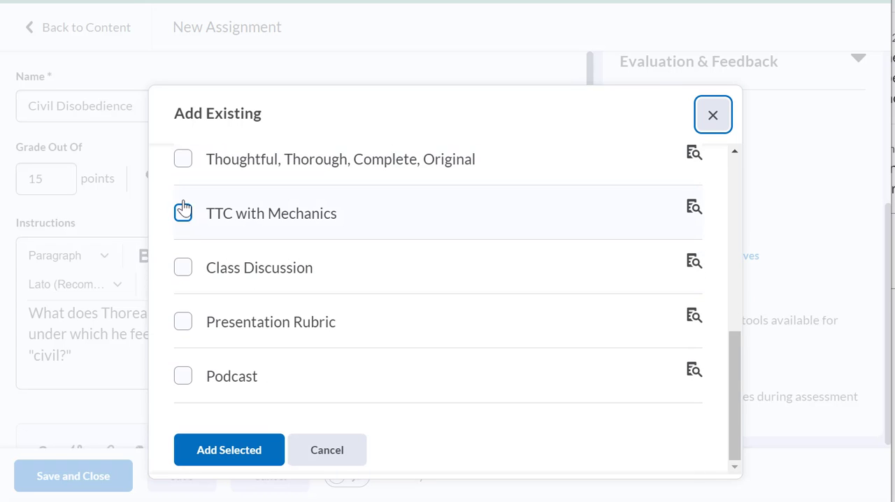
click(183, 210)
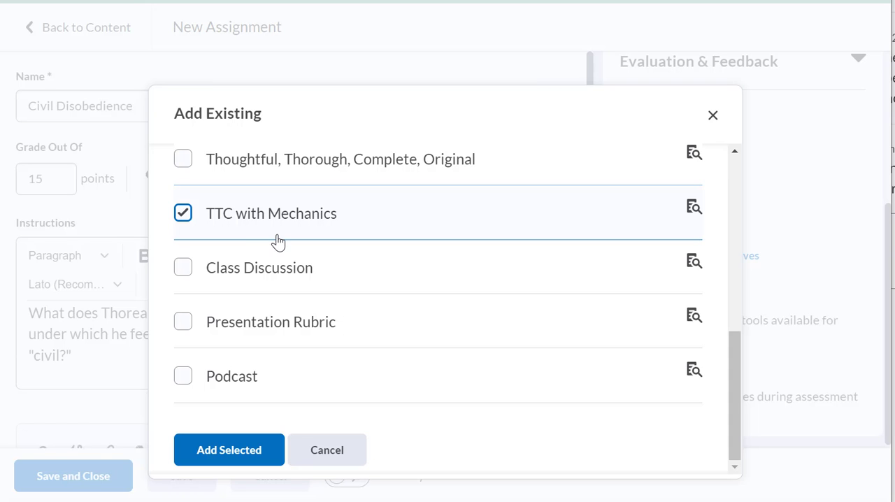
click(236, 450)
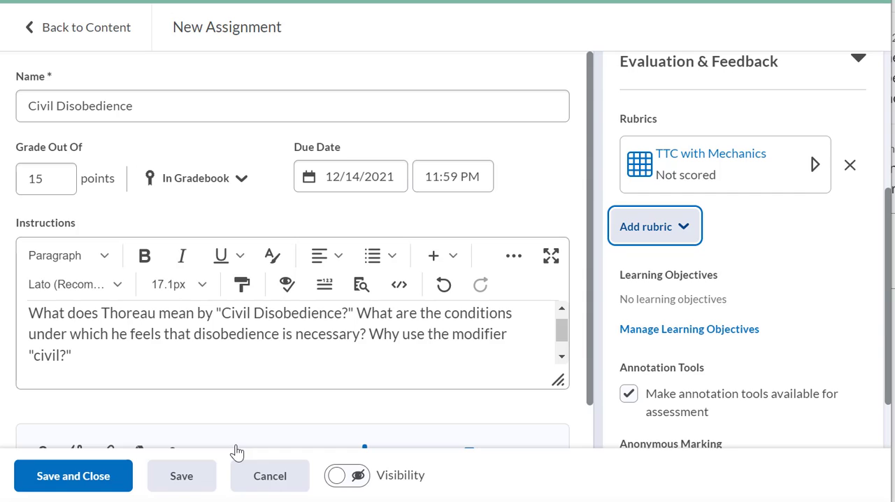
Step: Expand the attached TTC with Mechanics rubric and review its criteria and scoring
click(815, 165)
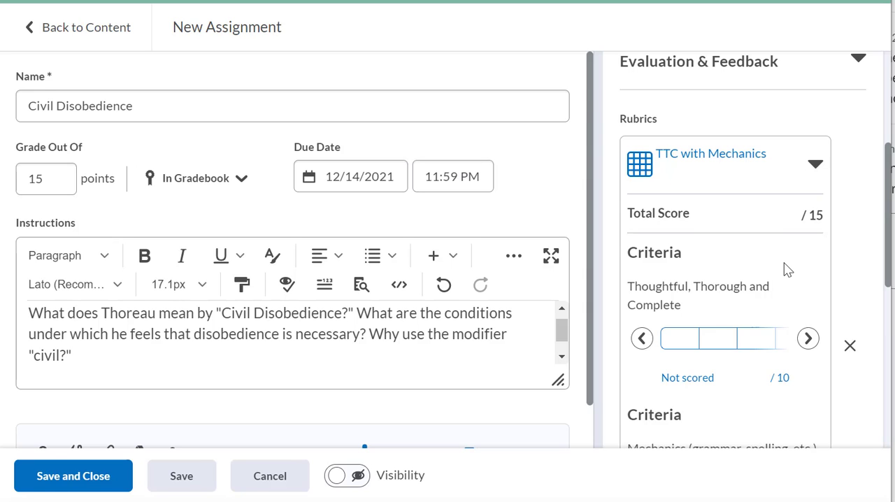
scroll(786, 270, down, 2)
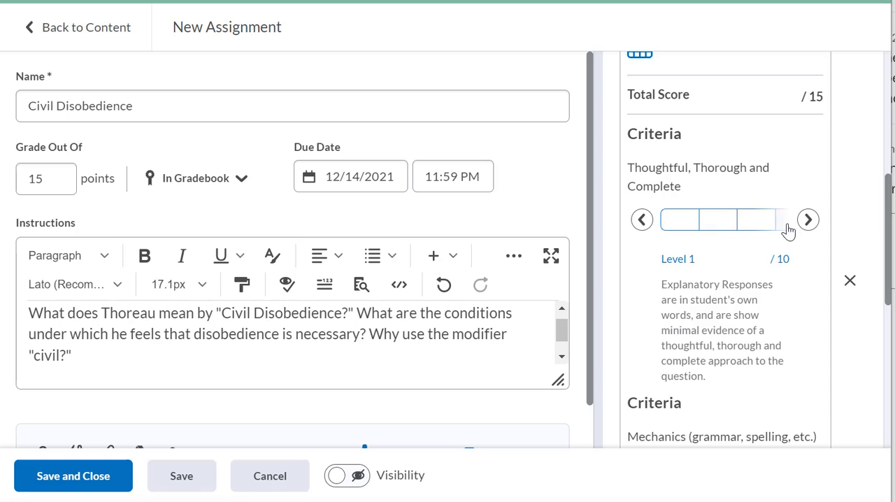
scroll(711, 235, down, 5)
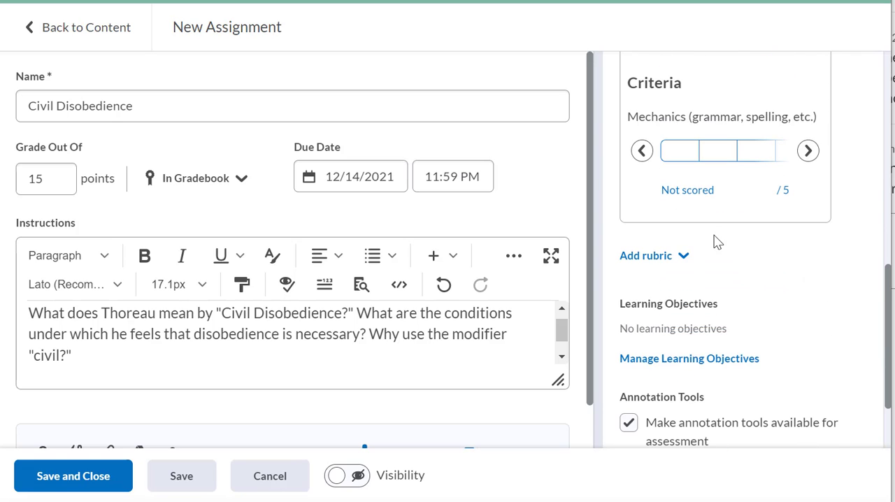
scroll(715, 259, up, 5)
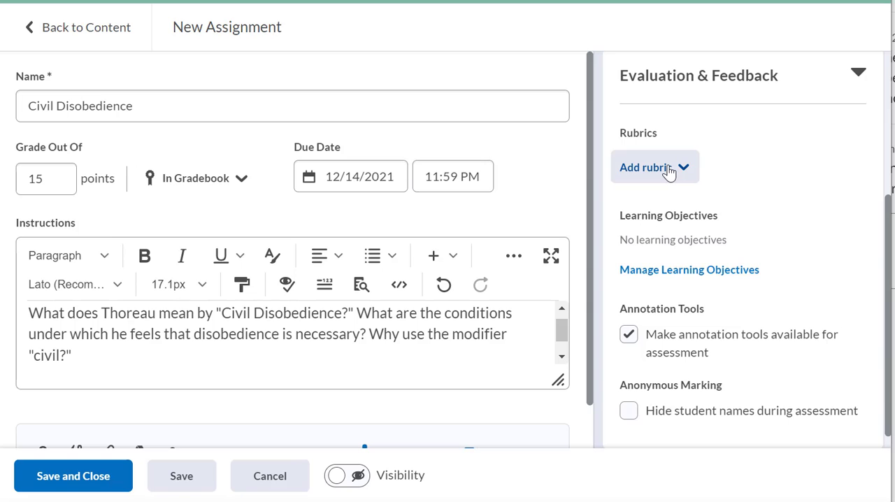
Step: Remove the attached TTC with Mechanics rubric and start creating a new rubric for the assignment
click(669, 172)
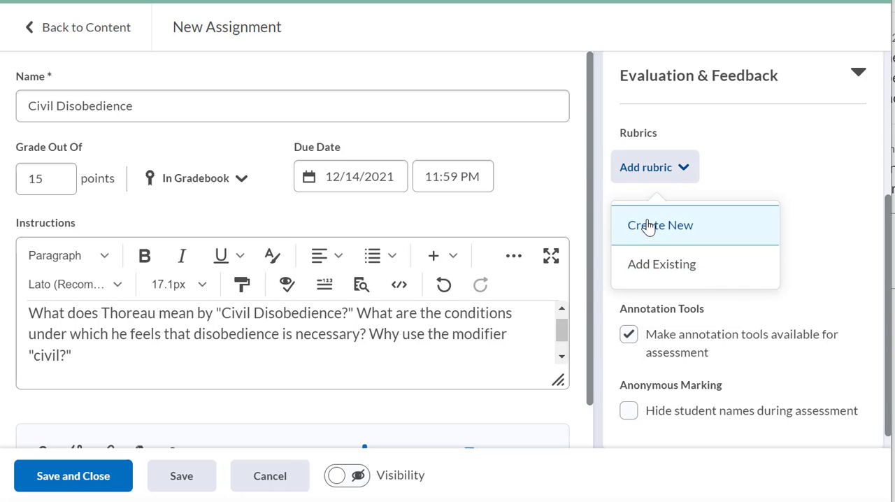
click(649, 226)
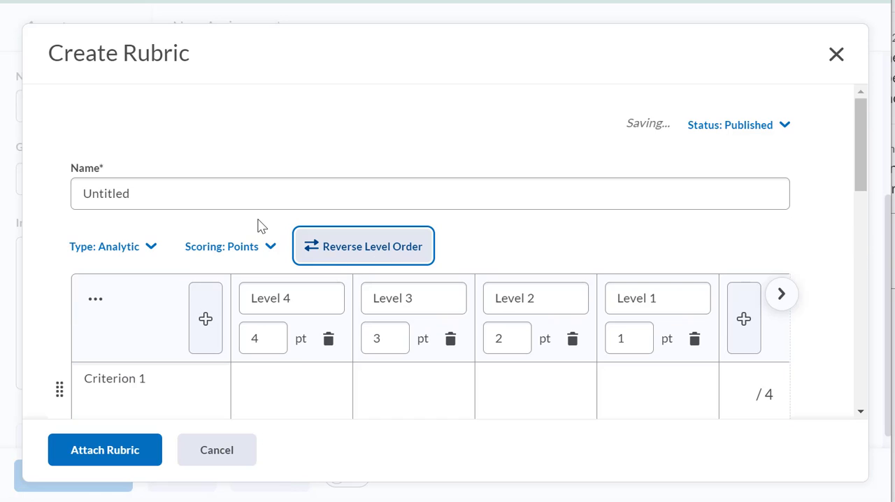
Step: Examine the new rubric's levels, point values, criterion rows and initial feedback cells
scroll(259, 225, down, 5)
scroll(259, 225, right, 1)
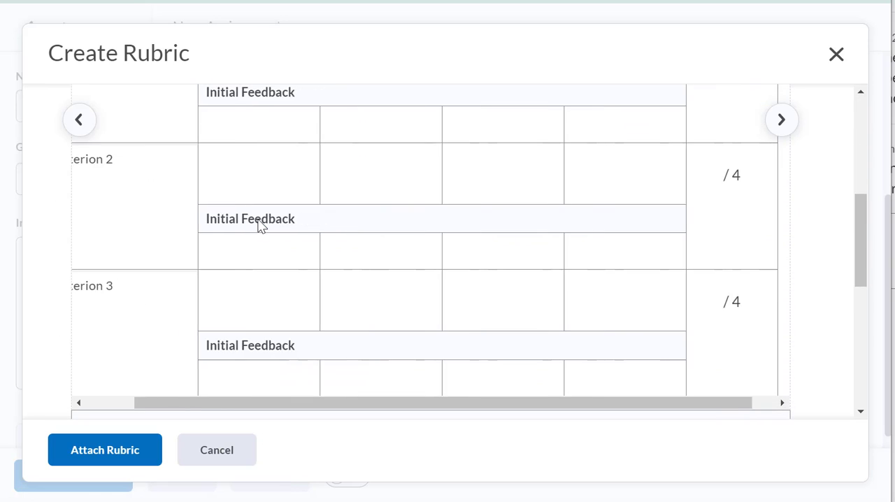
scroll(258, 226, left, 2)
scroll(258, 225, up, 5)
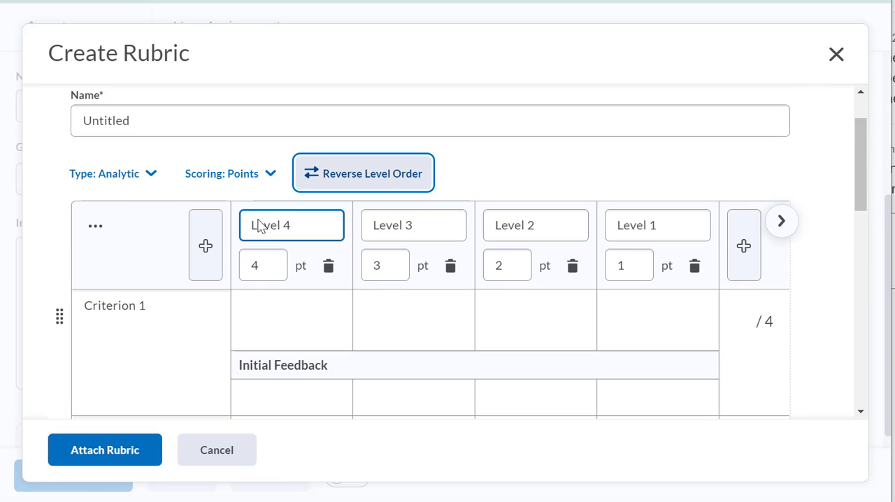
scroll(259, 225, down, 1)
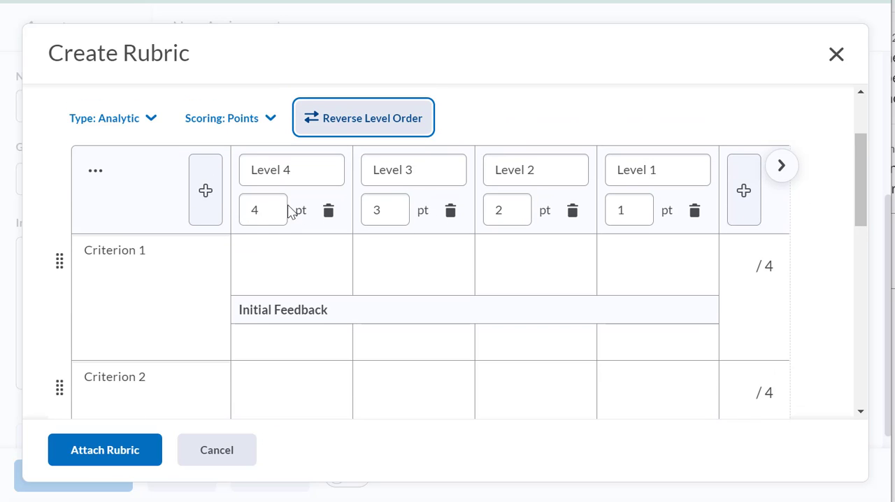
click(254, 219)
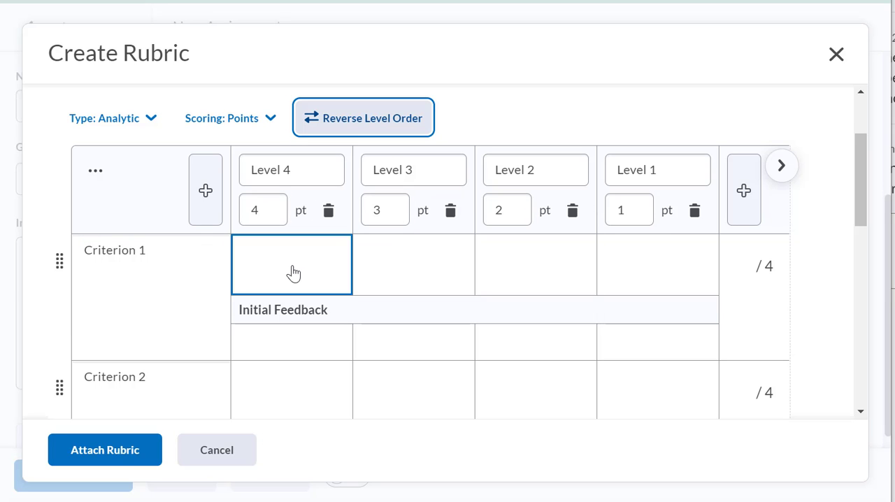
scroll(293, 274, down, 1)
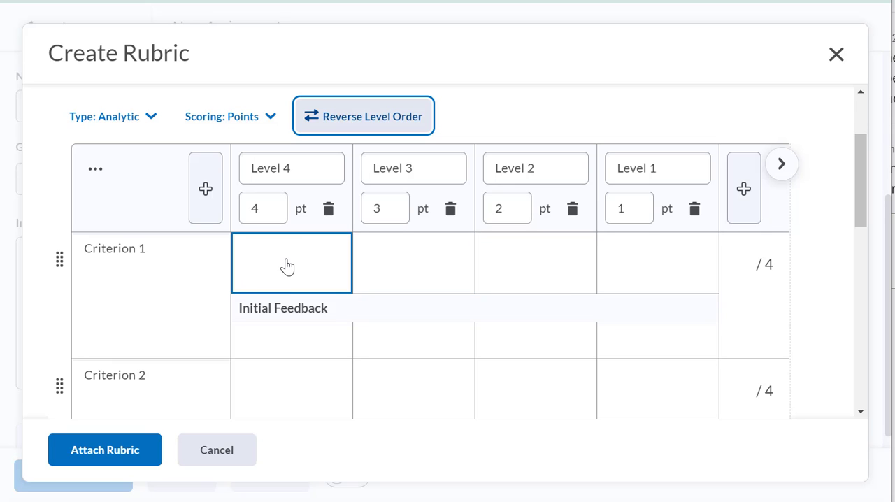
scroll(314, 280, down, 3)
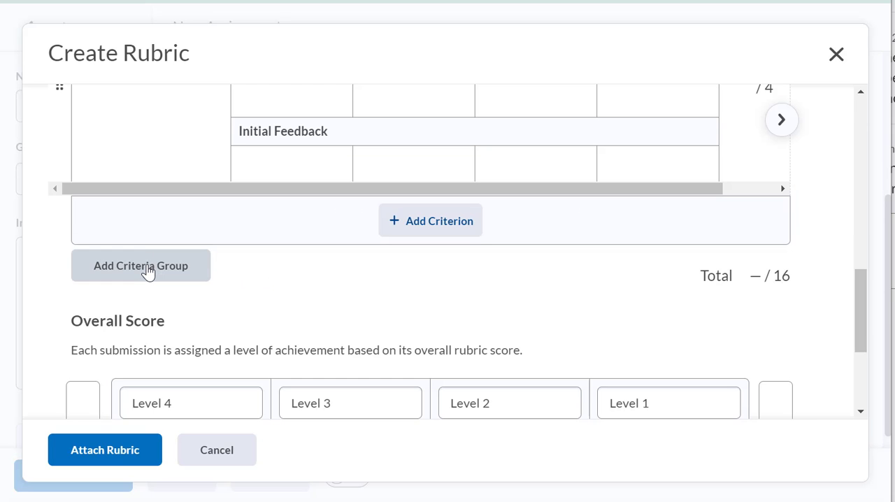
Step: Add a second criteria group and set the first group's level points to 8, 7, 6 and 5
click(147, 269)
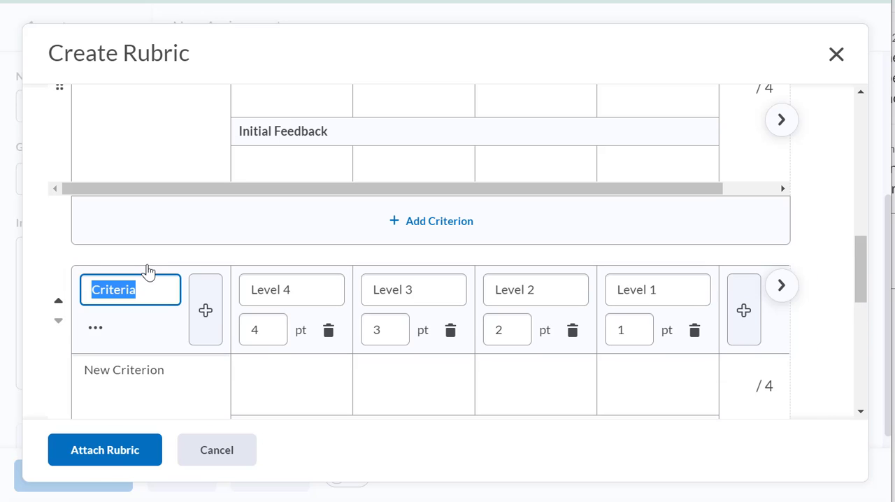
scroll(276, 335, up, 10)
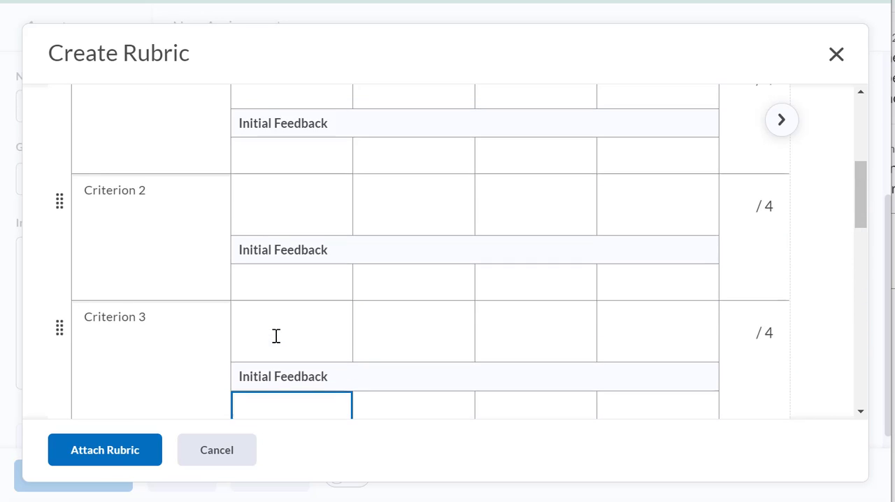
scroll(266, 337, down, 1)
scroll(265, 337, down, 1)
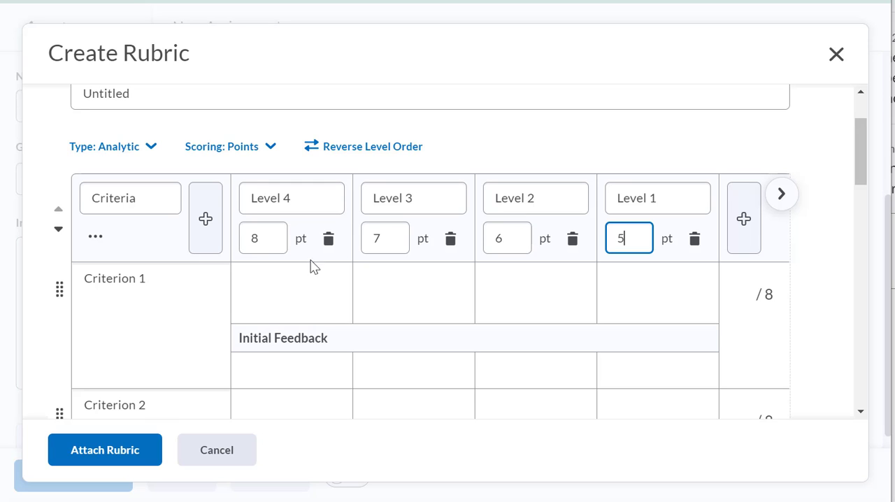
scroll(319, 318, down, 10)
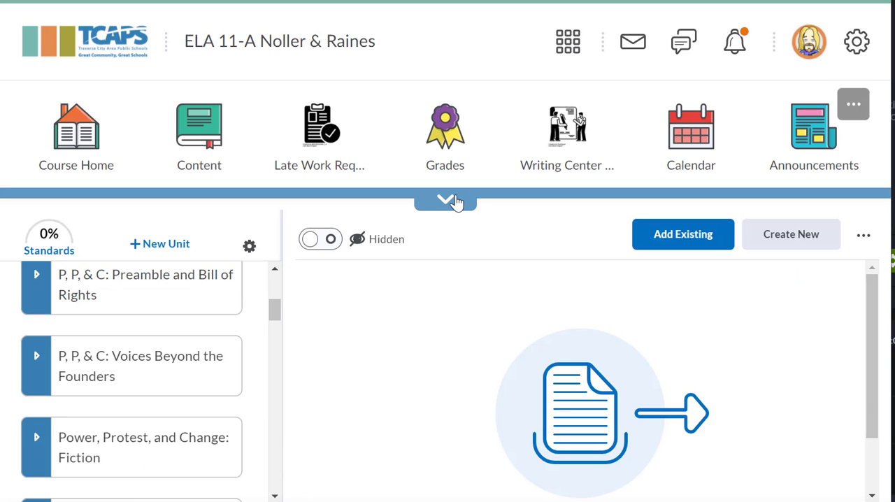
Step: Open the course's Rubrics page from the expanded course navigation
click(449, 201)
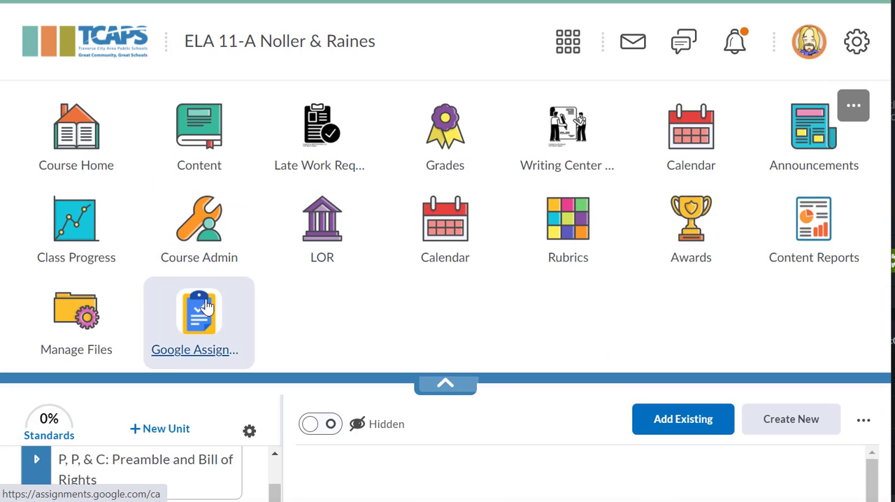
click(579, 236)
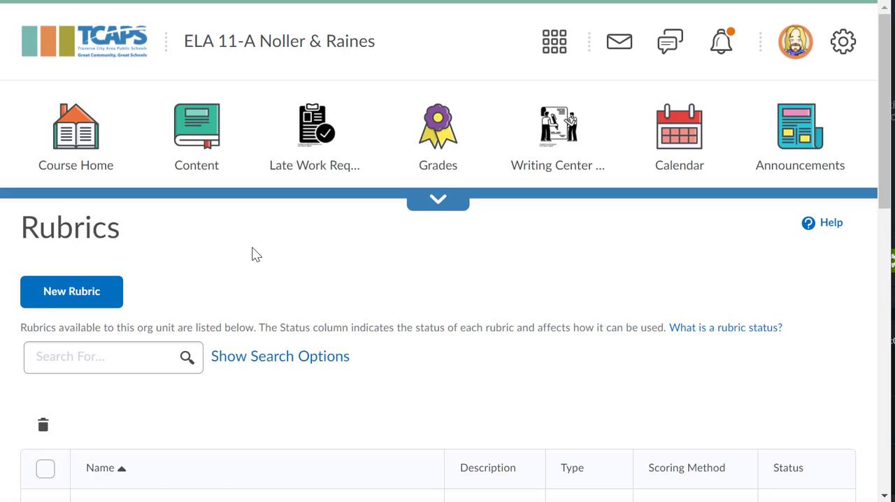
Step: Preview the TTC with Mechanics rubric, review its criteria, level descriptions and points, and close the preview
scroll(255, 255, down, 10)
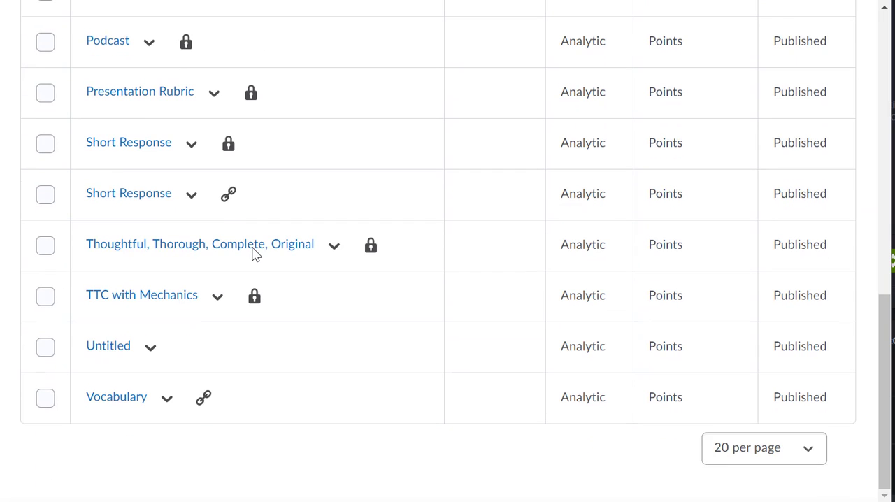
scroll(255, 255, up, 1)
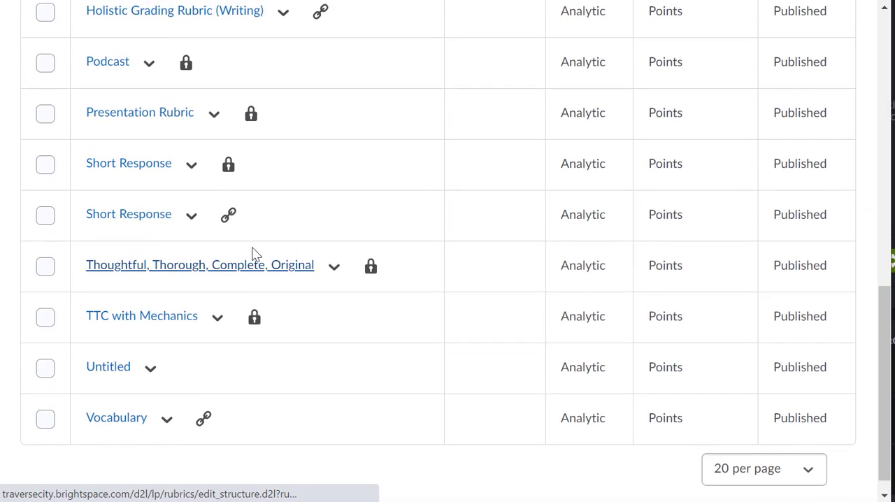
click(218, 335)
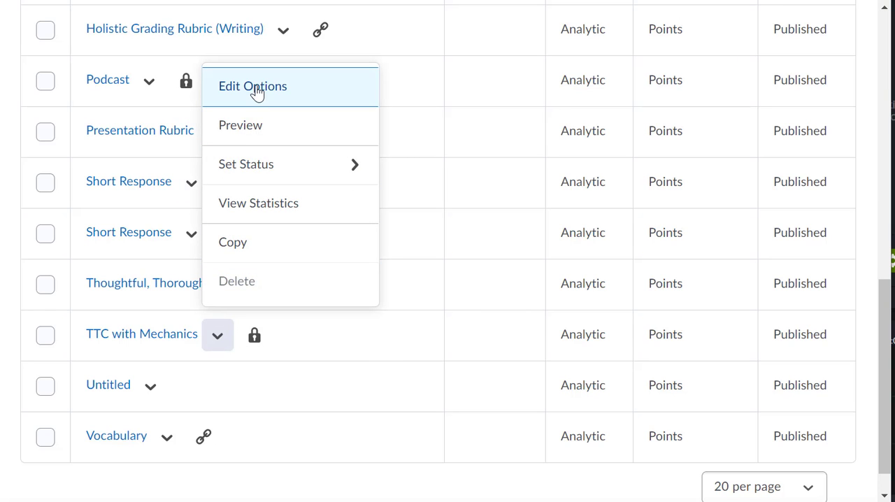
click(262, 133)
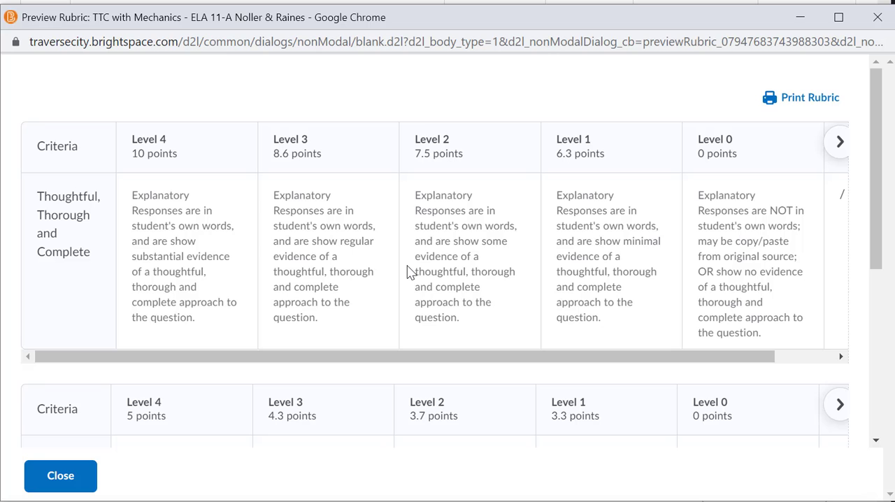
scroll(409, 271, down, 5)
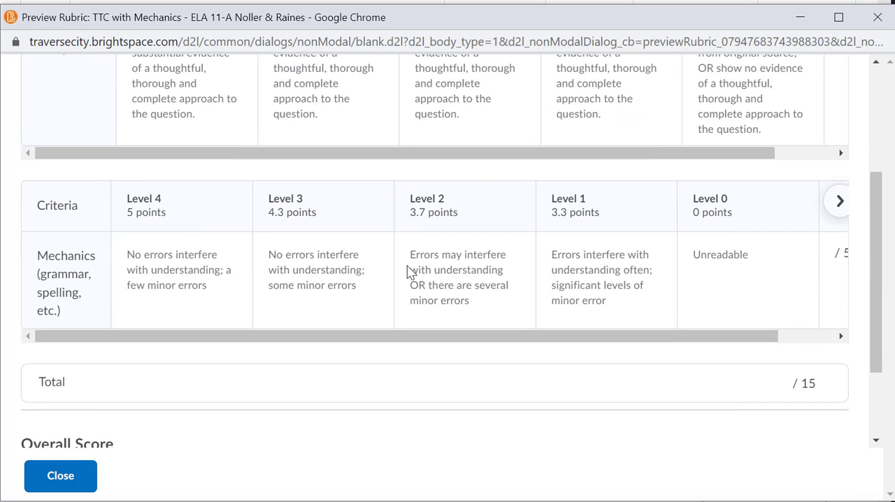
scroll(409, 272, up, 4)
scroll(409, 272, right, 2)
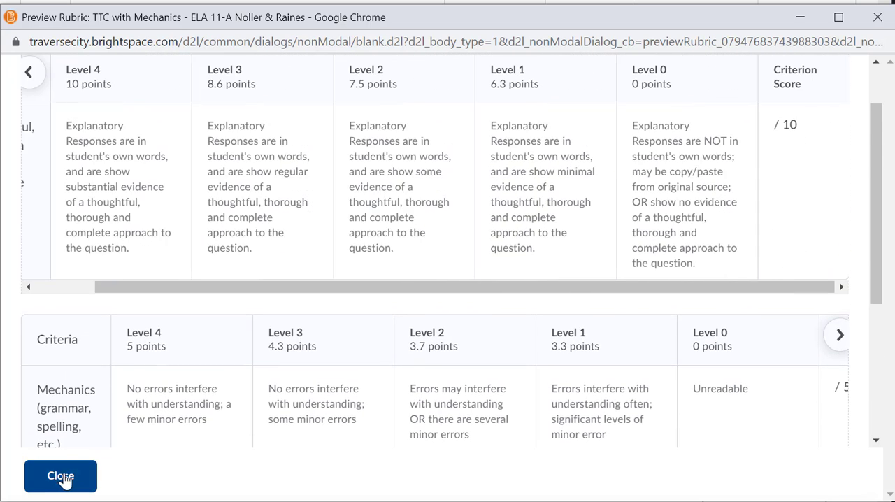
click(62, 477)
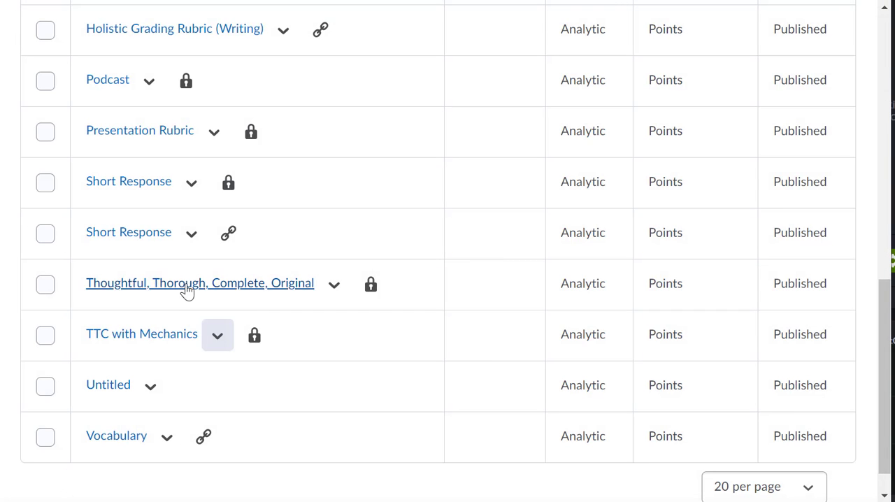
Step: Open the TTC with Mechanics rubric for editing, examine its levels, points and criterion descriptions, and close it
click(217, 337)
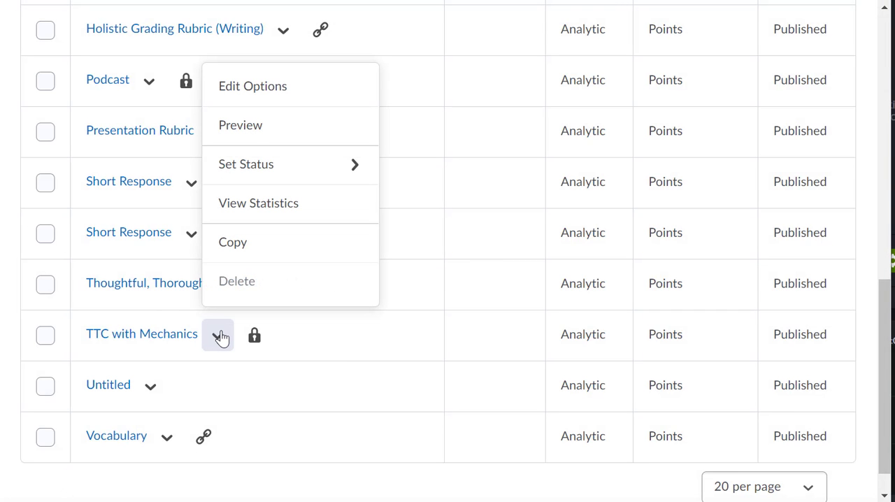
click(256, 88)
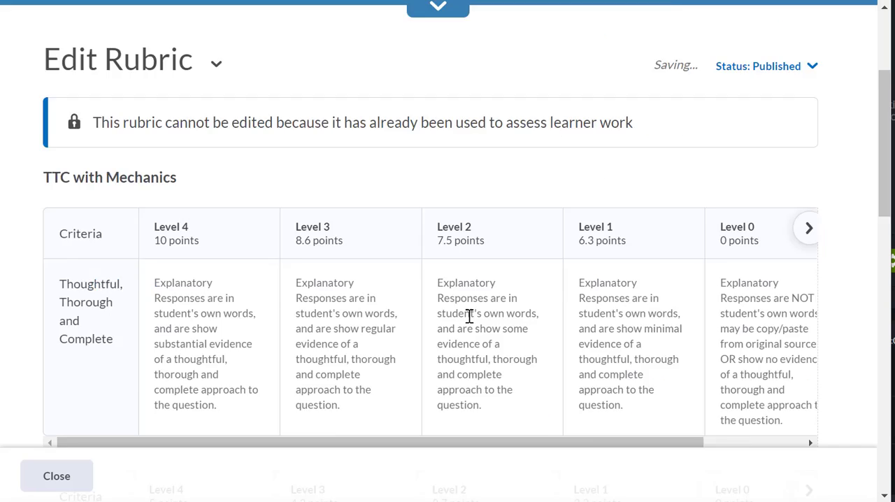
scroll(469, 316, down, 2)
scroll(469, 315, down, 2)
scroll(469, 316, up, 2)
scroll(469, 316, right, 2)
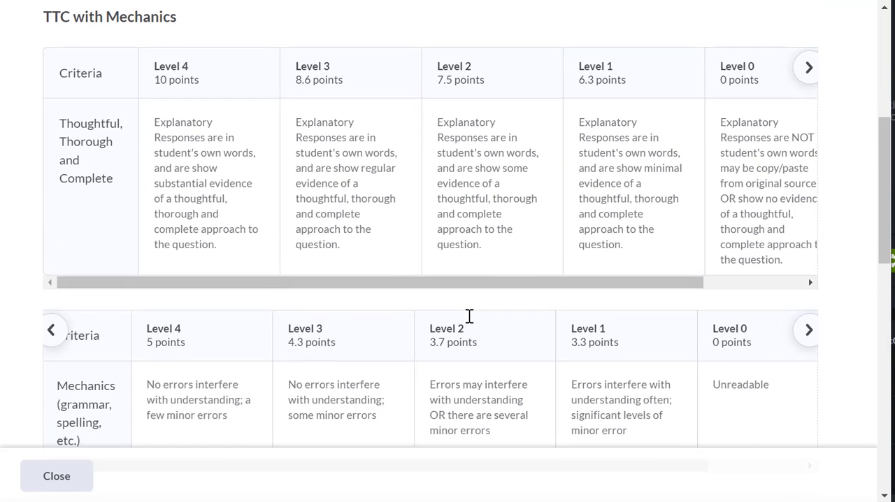
scroll(469, 316, right, 1)
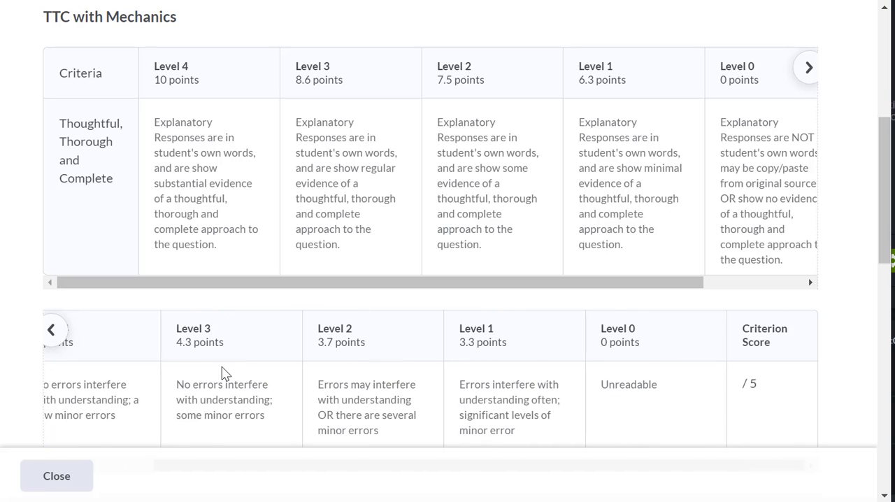
scroll(222, 371, left, 3)
scroll(353, 395, up, 4)
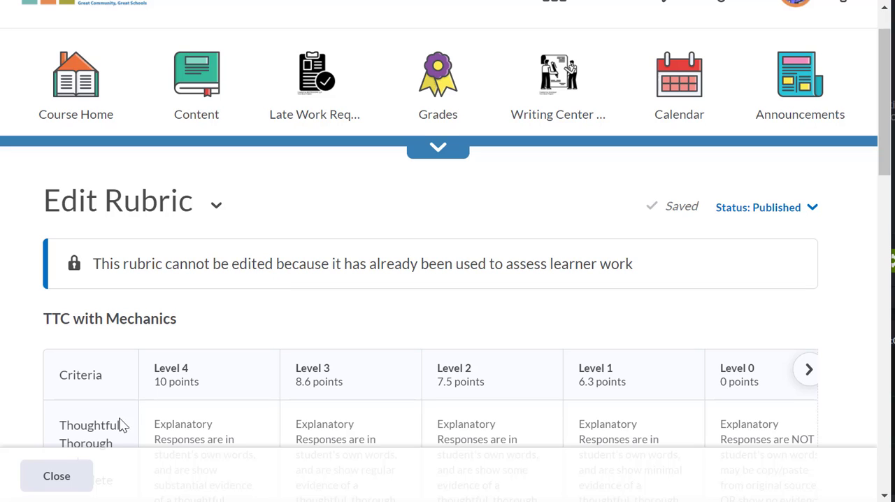
click(61, 467)
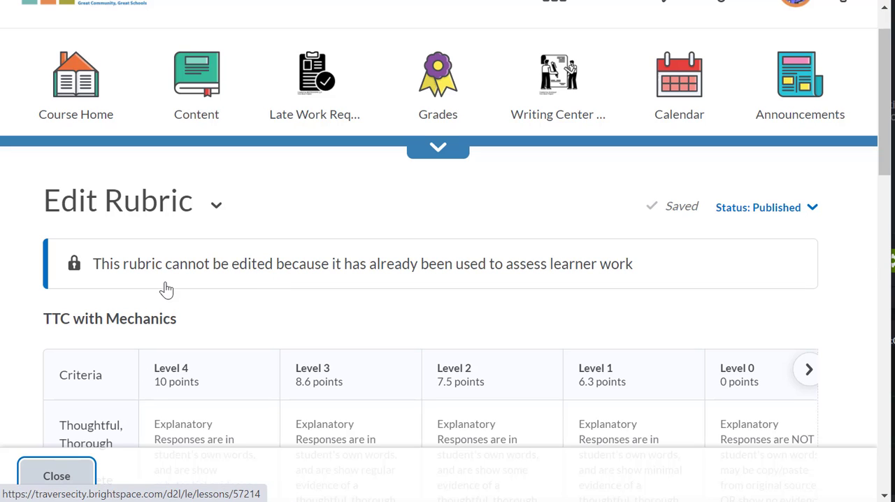
scroll(166, 285, down, 2)
scroll(165, 286, down, 10)
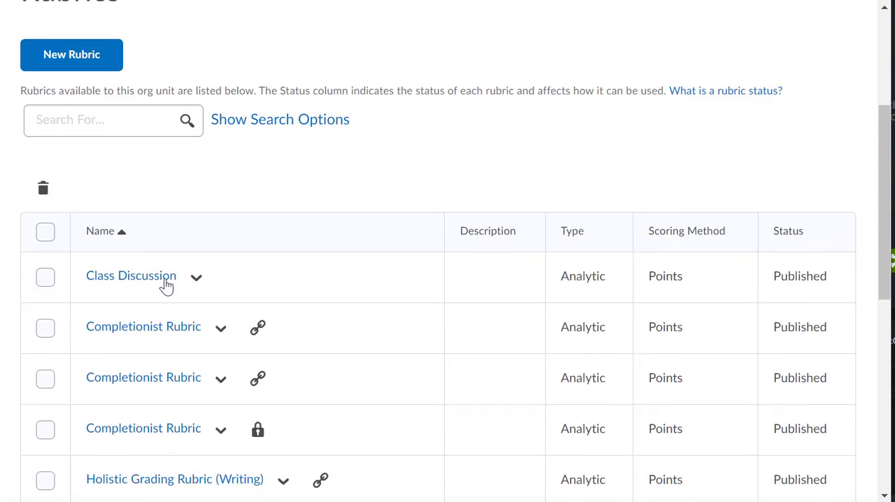
click(217, 296)
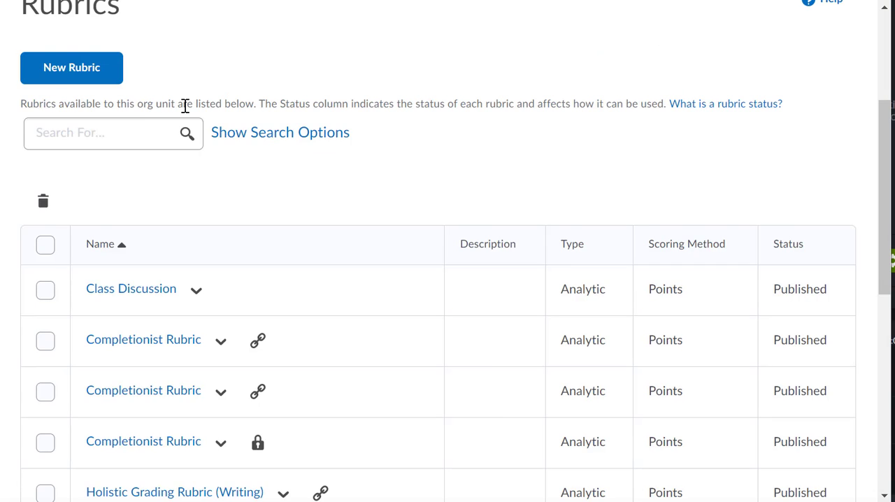
scroll(184, 105, up, 3)
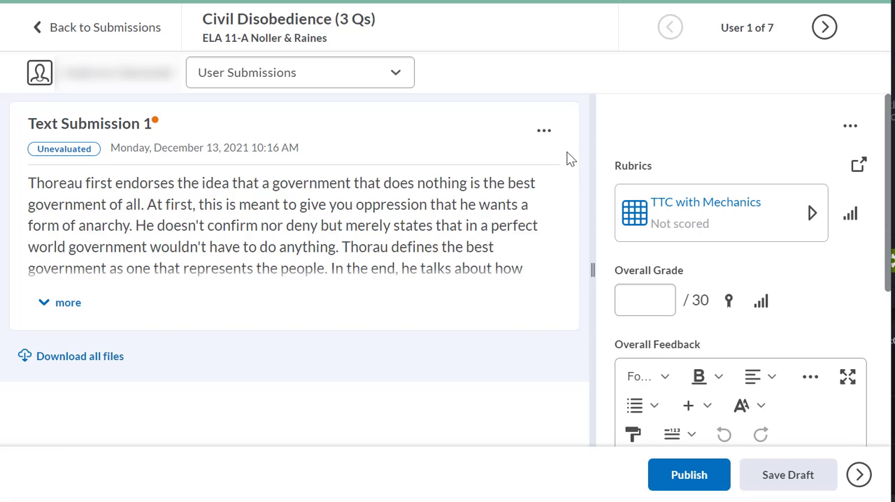
Step: Expand the TTC with Mechanics rubric beside the Civil Disobedience submission and rate Thoughtful, Thorough and Complete at Level 3
click(813, 215)
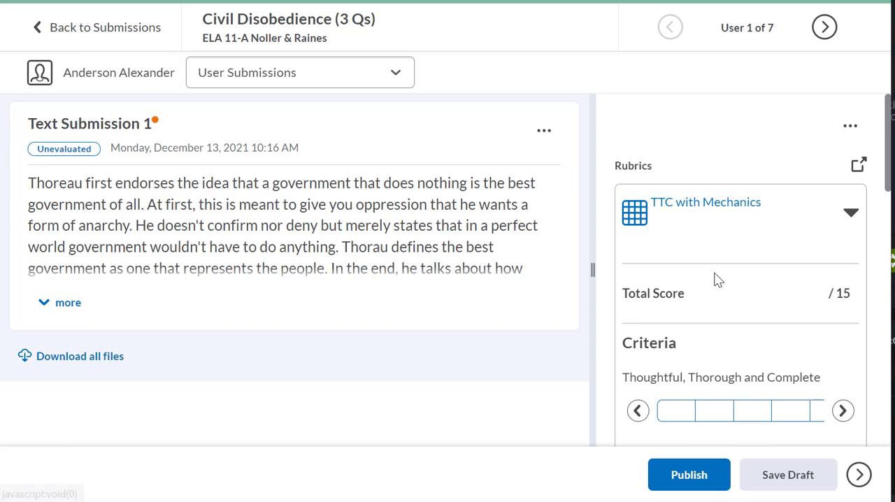
scroll(718, 280, down, 2)
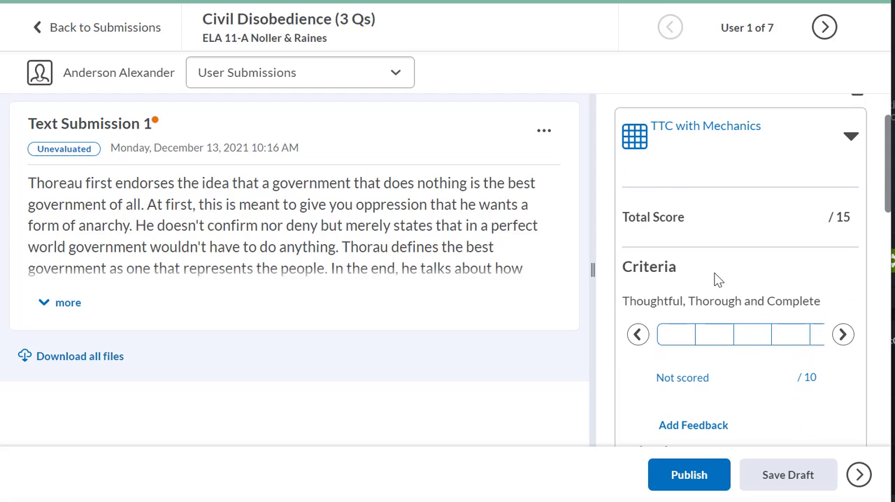
click(681, 335)
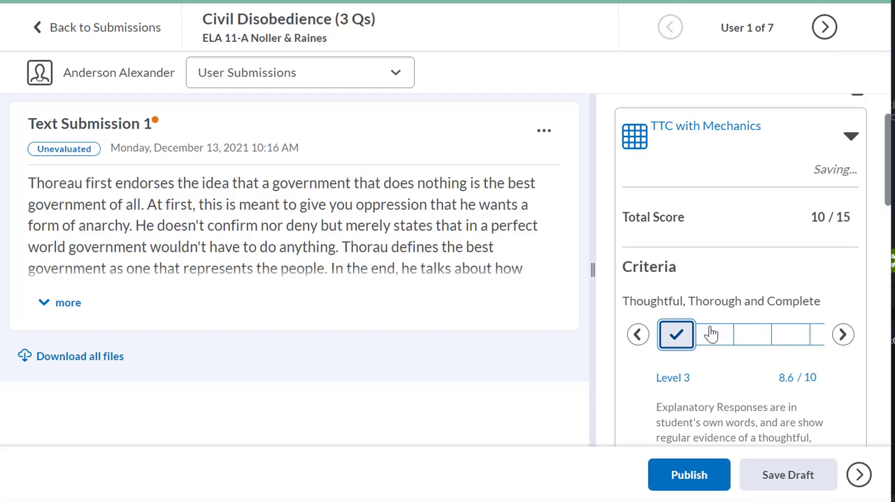
click(711, 332)
click(744, 344)
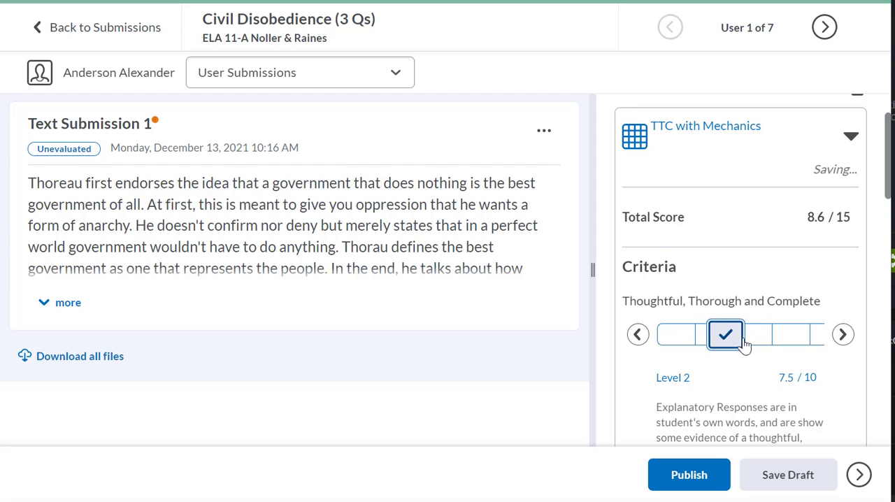
click(680, 341)
click(714, 335)
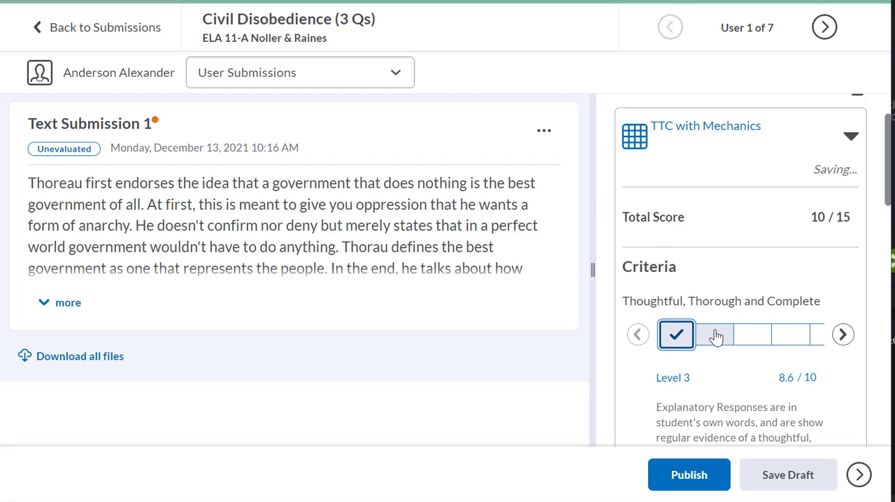
Step: Override the Thoughtful, Thorough and Complete score with 9.2 points and review the criterion feedback
click(794, 376)
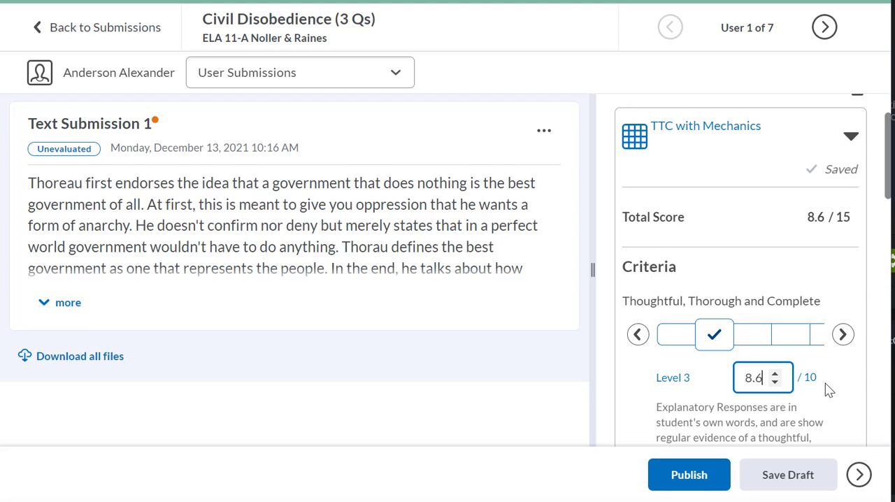
key(BackSpace)
key(BackSpace)
key(BackSpace)
text(9.2)
key(Tab)
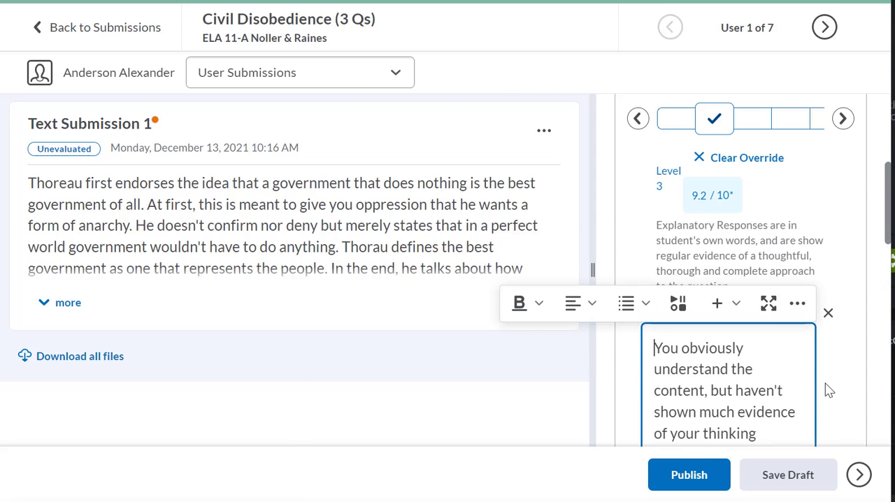
click(763, 223)
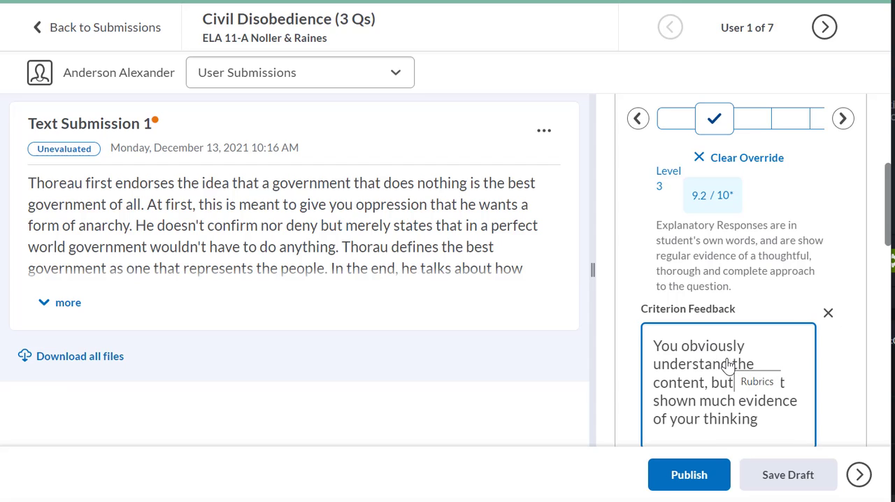
scroll(766, 369, down, 1)
scroll(766, 369, down, 2)
scroll(766, 369, up, 1)
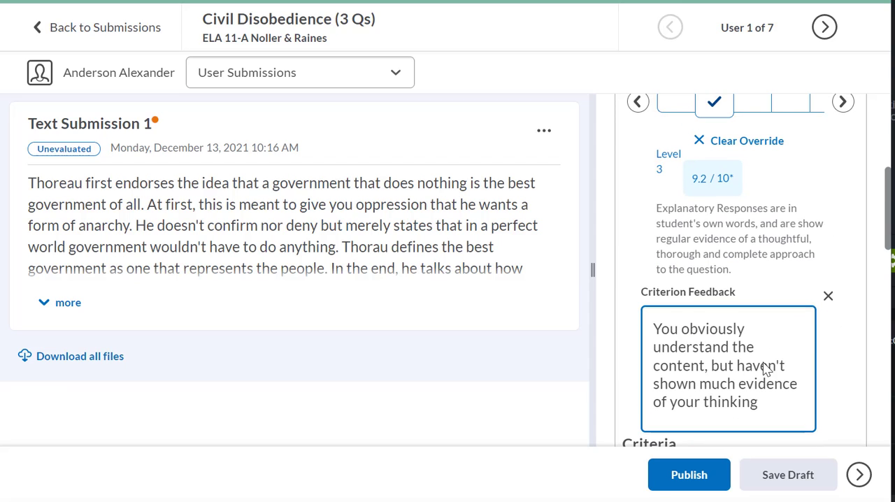
Step: Rate the Mechanics criterion at Level 4 and review the rubric's total and overall scores
scroll(765, 369, down, 5)
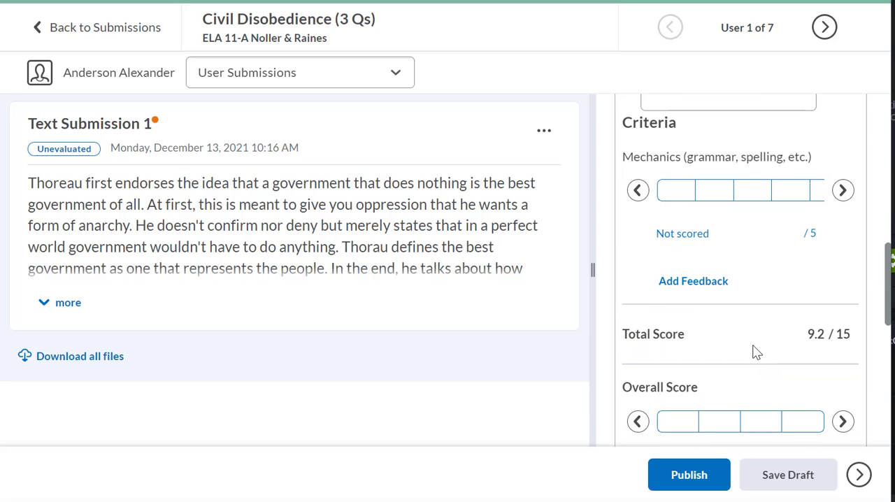
click(674, 190)
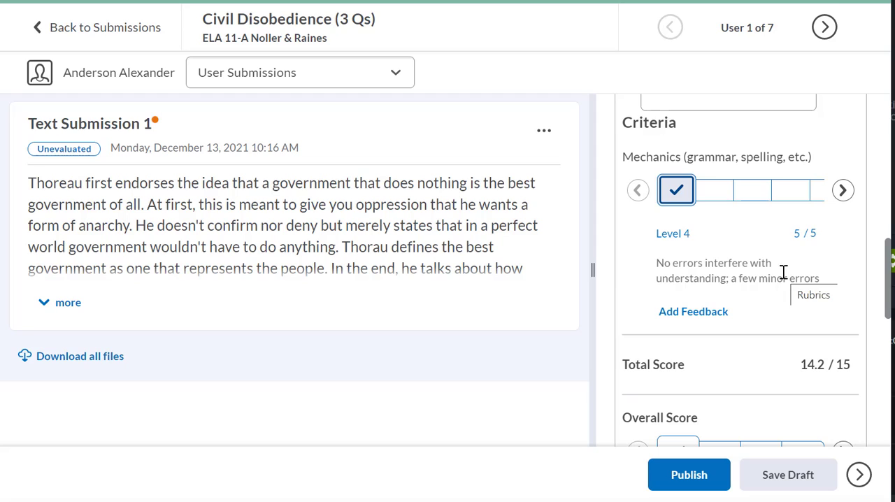
scroll(727, 286, down, 2)
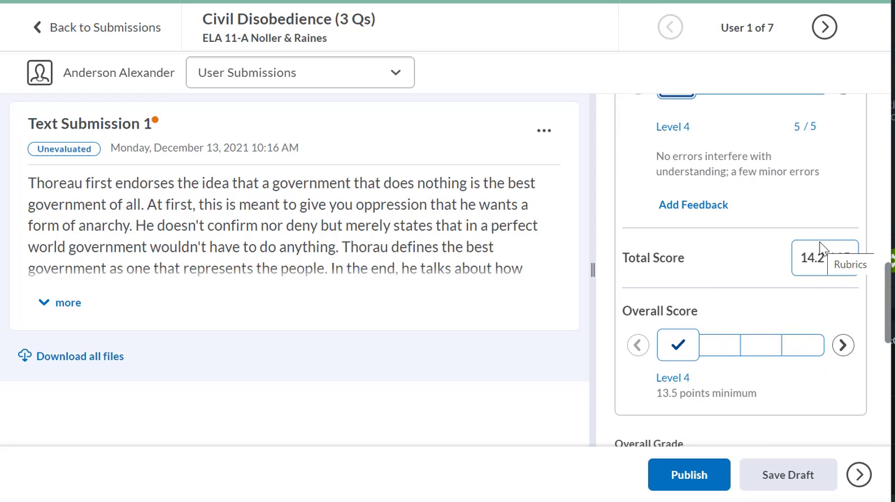
scroll(707, 257, up, 1)
scroll(707, 258, down, 1)
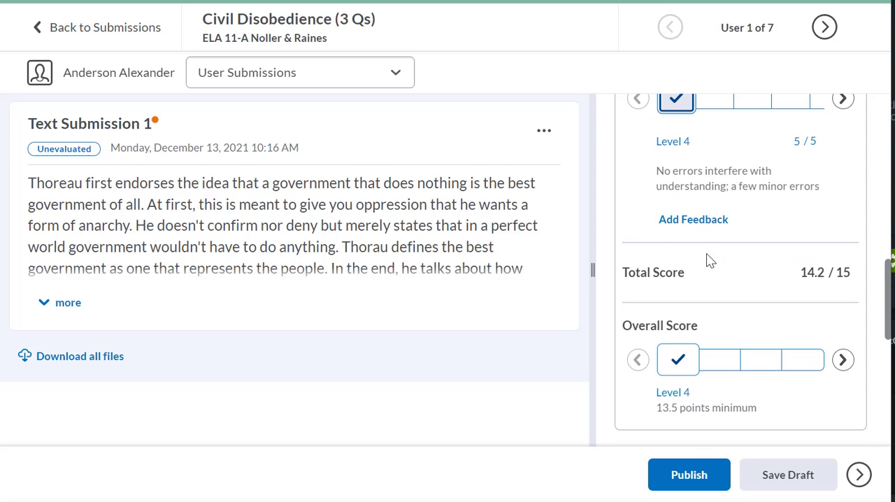